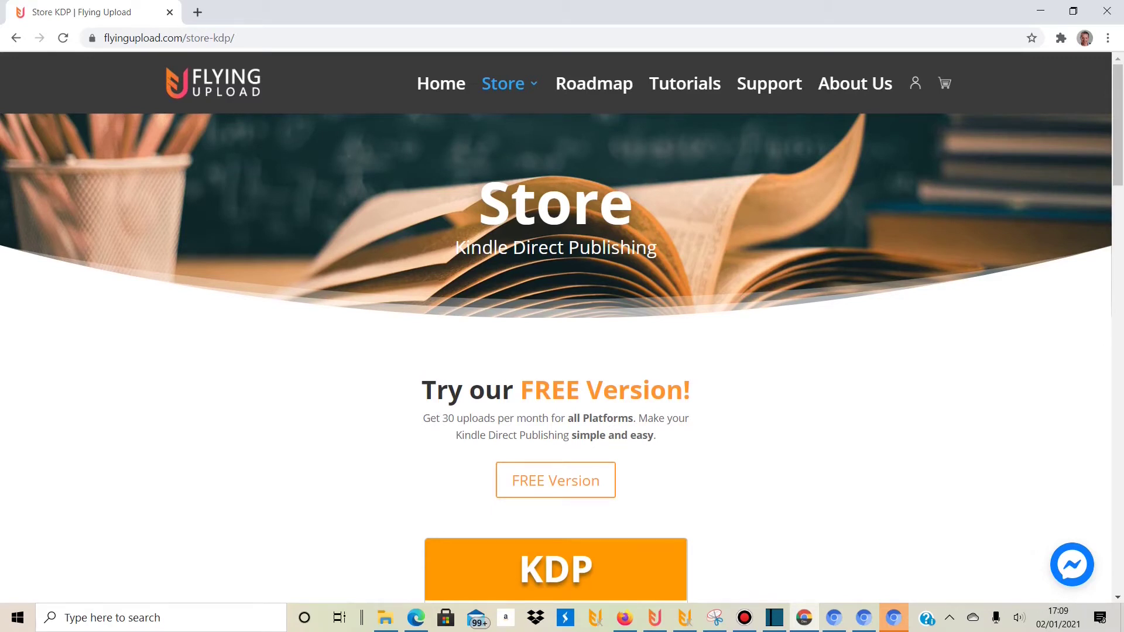
Scroll down the KDP store page to the free version and the €19,95 monthly plan
scroll(562, 334, down, 5)
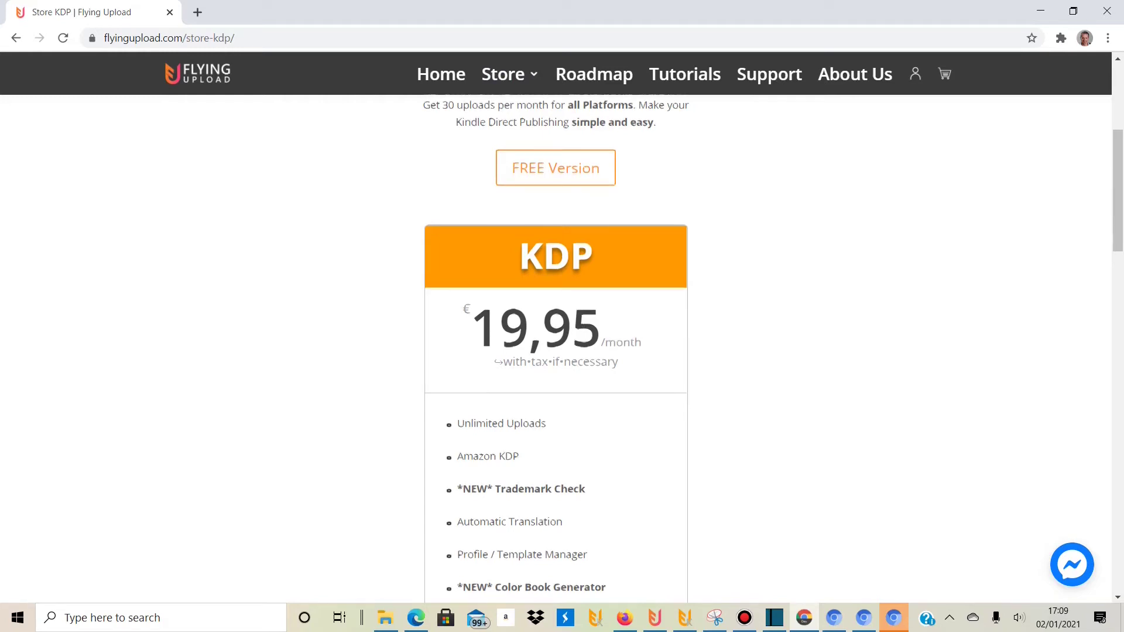
Review the KDP plan's features, such as Color Book Generator, then select the loaded Surfers listing
scroll(562, 345, down, 2)
scroll(562, 345, down, 1)
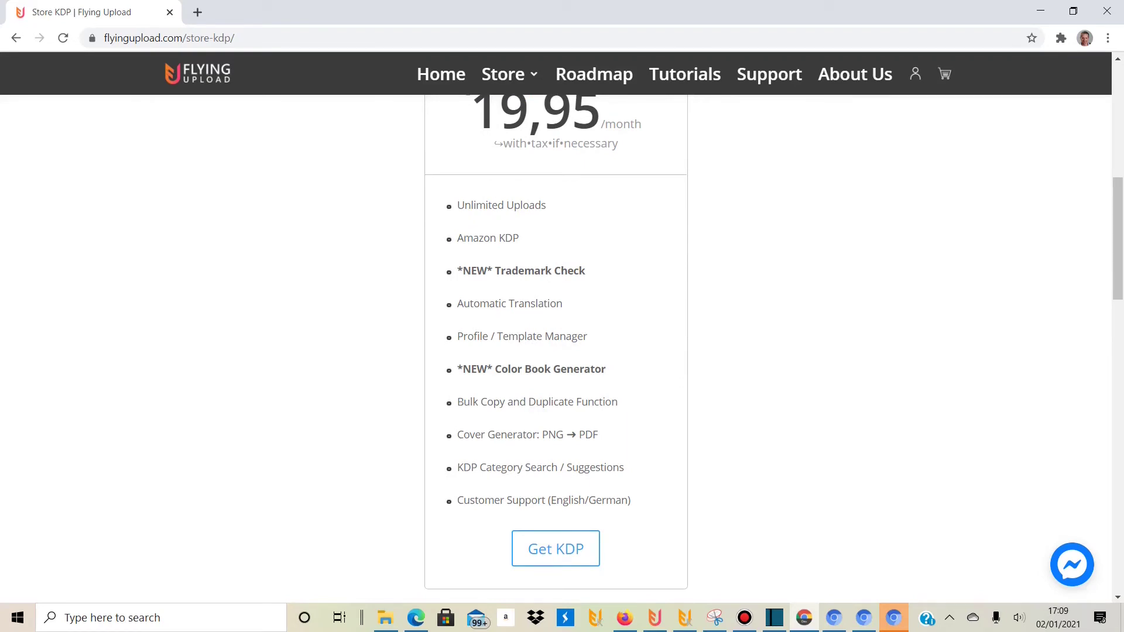
scroll(562, 345, down, 1)
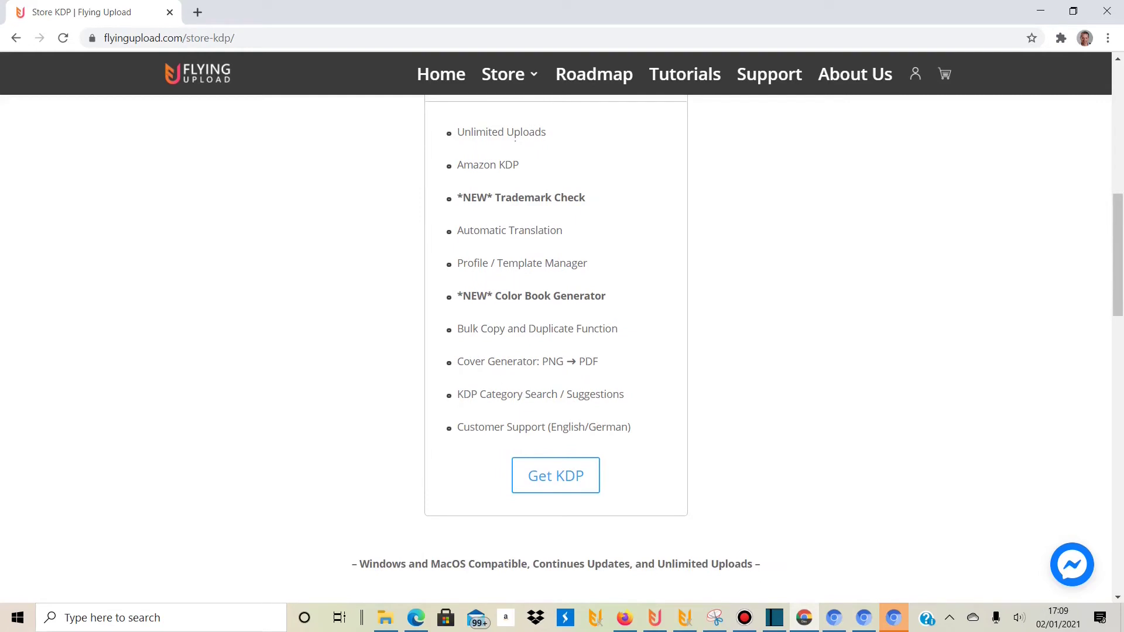
drag(476, 295, 606, 295)
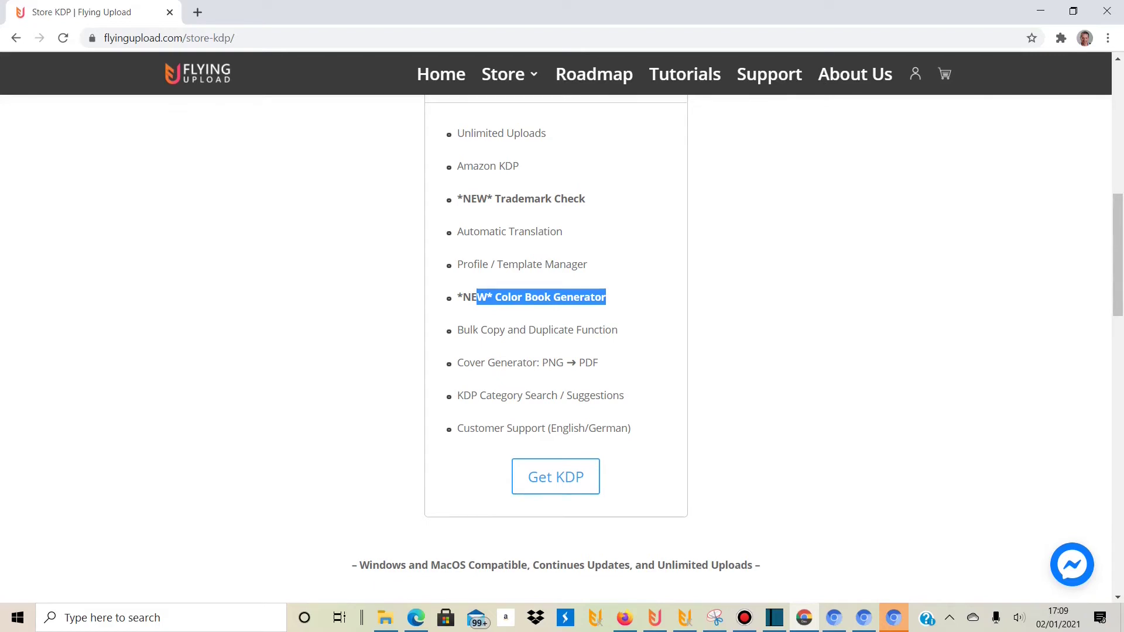
scroll(562, 345, up, 8)
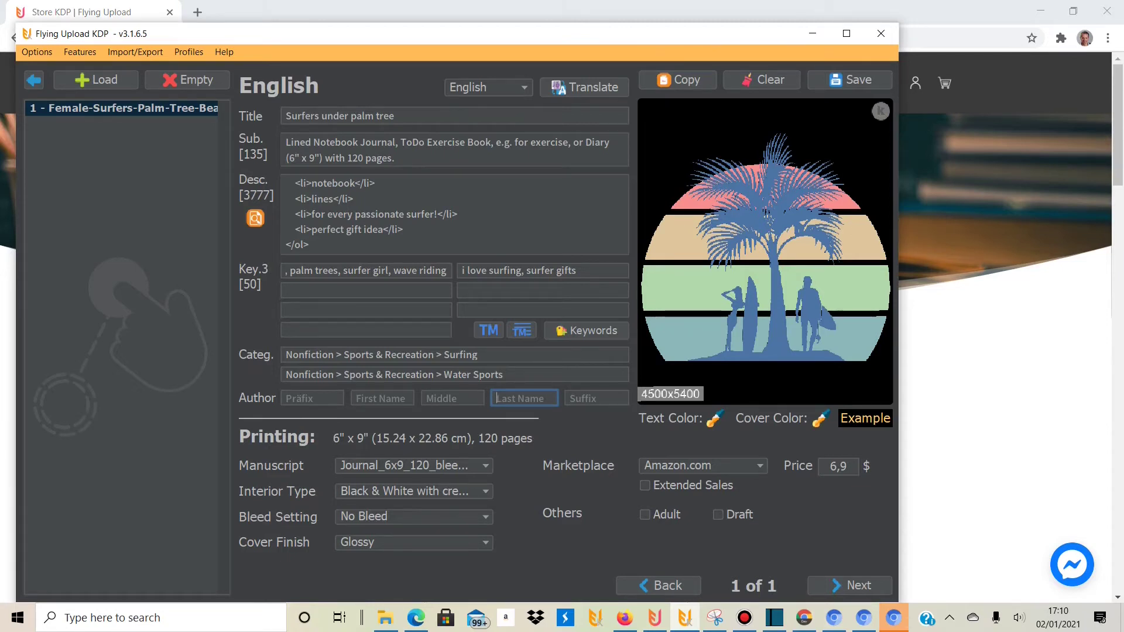
click(126, 108)
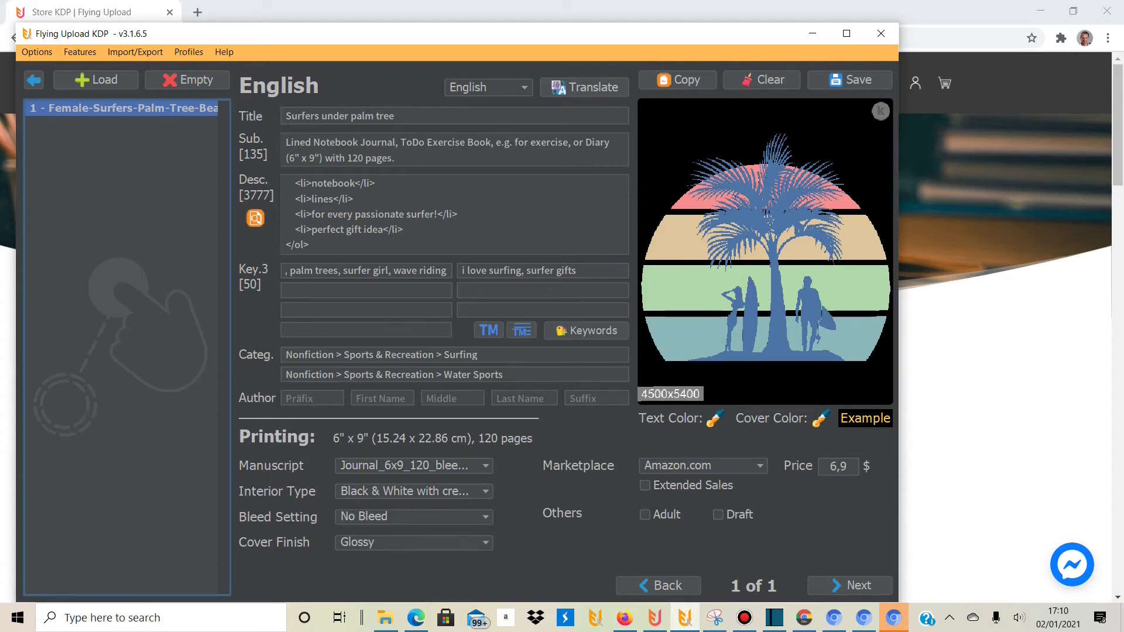
Review the Surfers listing's title and description, then open the Keyword Finder showing six tags
click(395, 116)
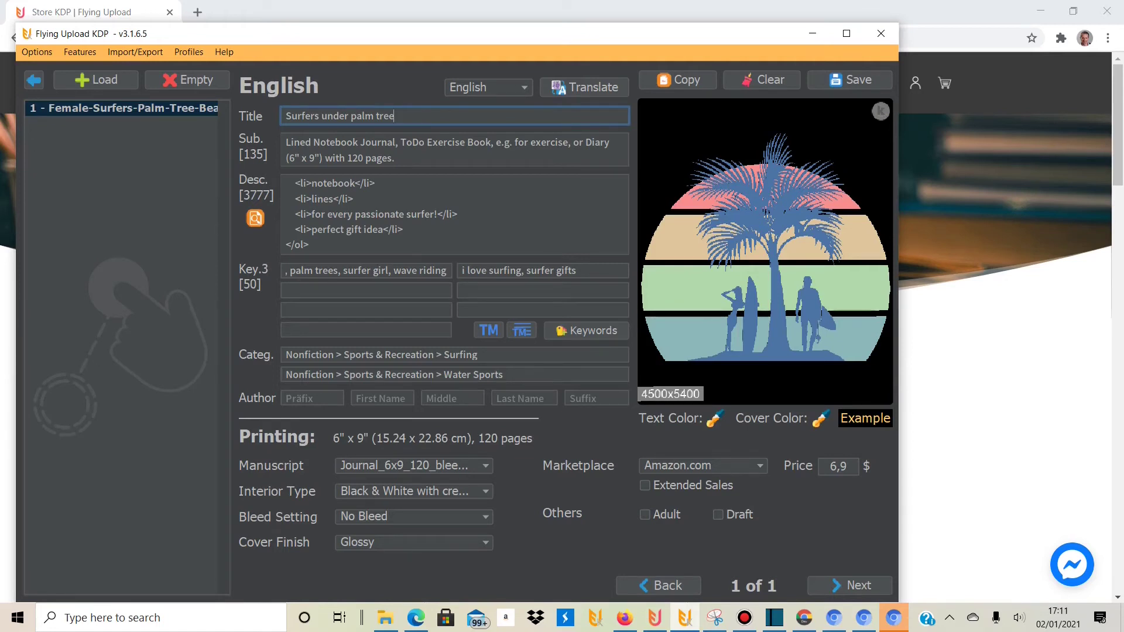
click(455, 215)
scroll(455, 214, up, 5)
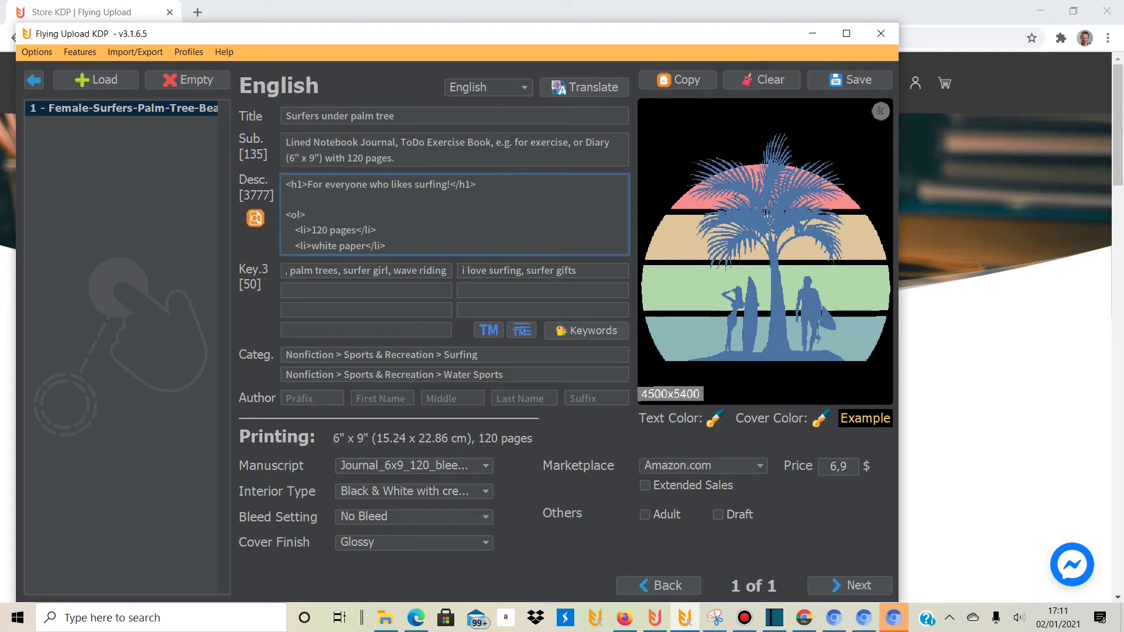
scroll(455, 214, down, 1)
scroll(454, 214, down, 2)
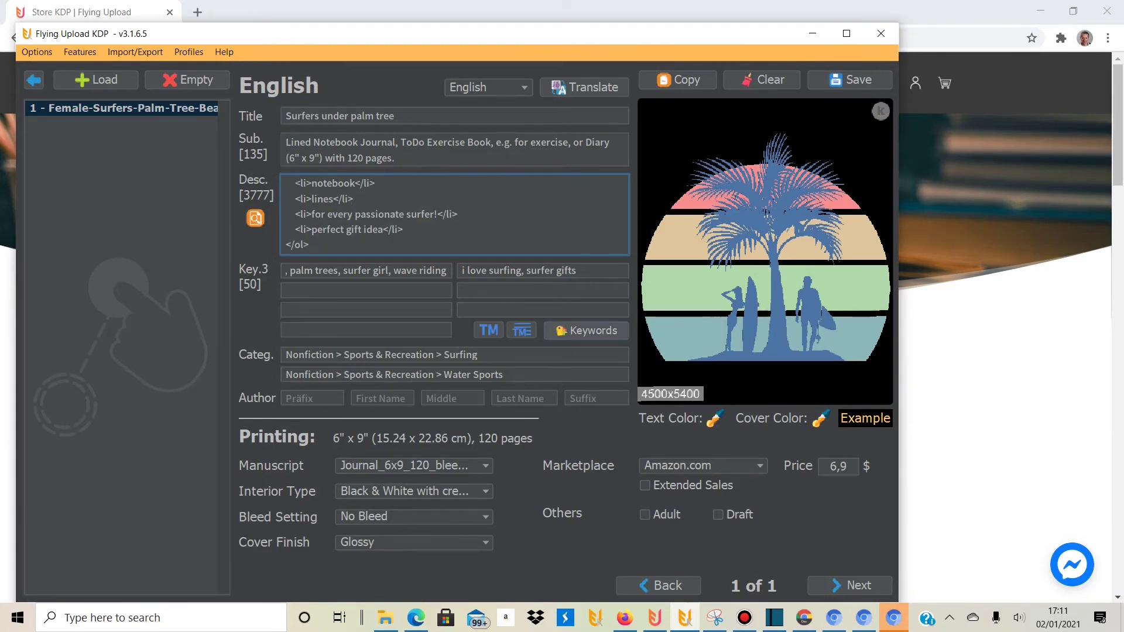
click(587, 331)
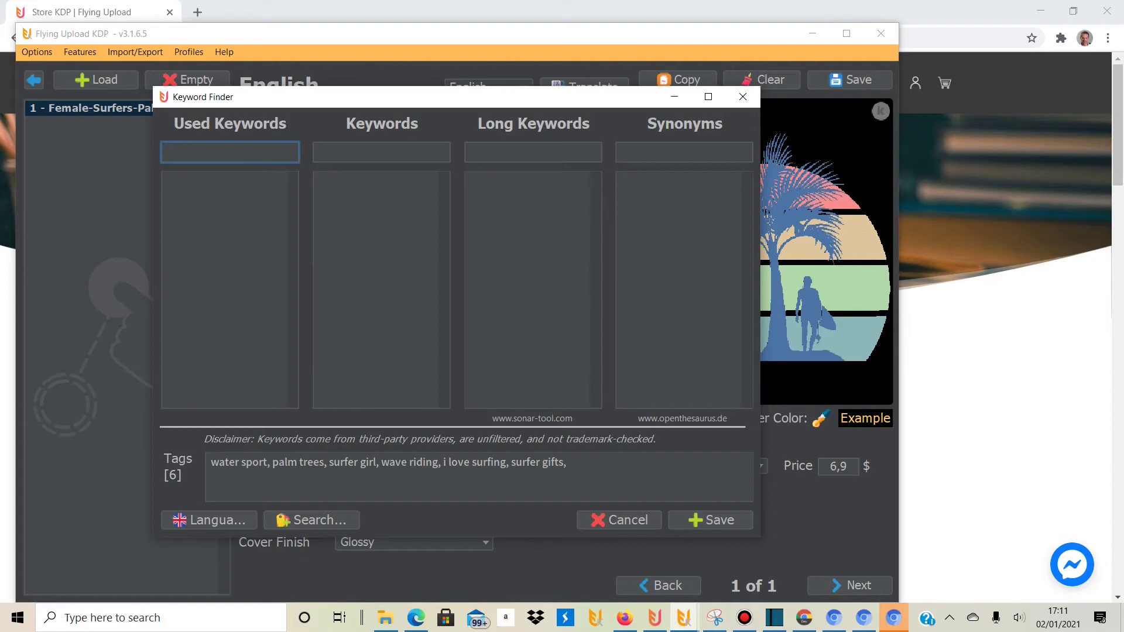
Apply the six found tags as keywords and dismiss the trademark check results
click(742, 97)
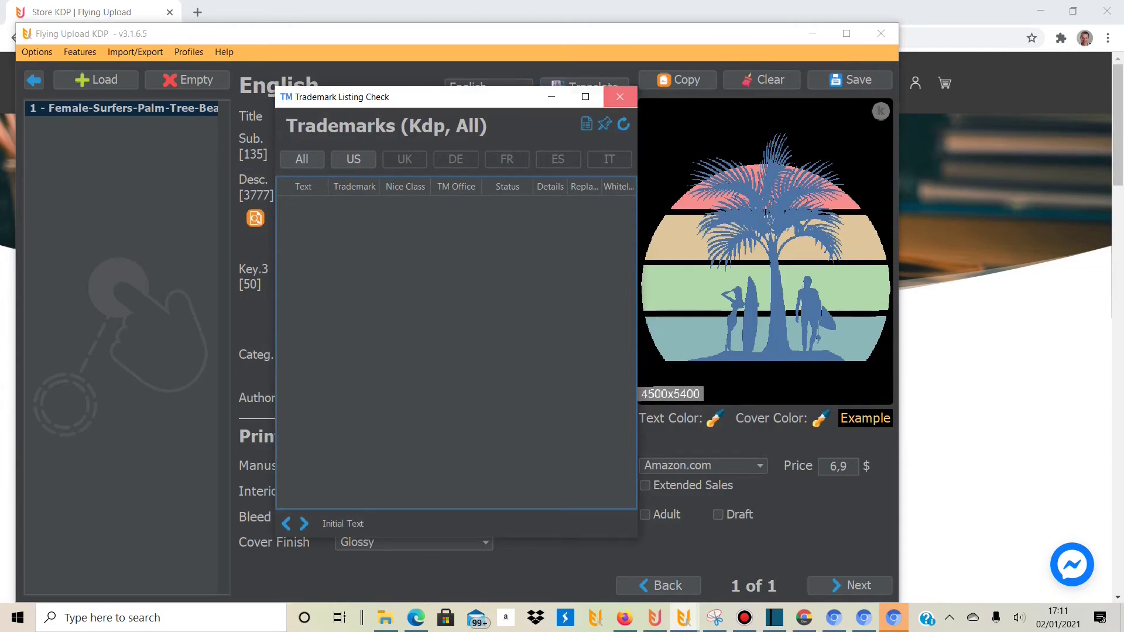
click(620, 97)
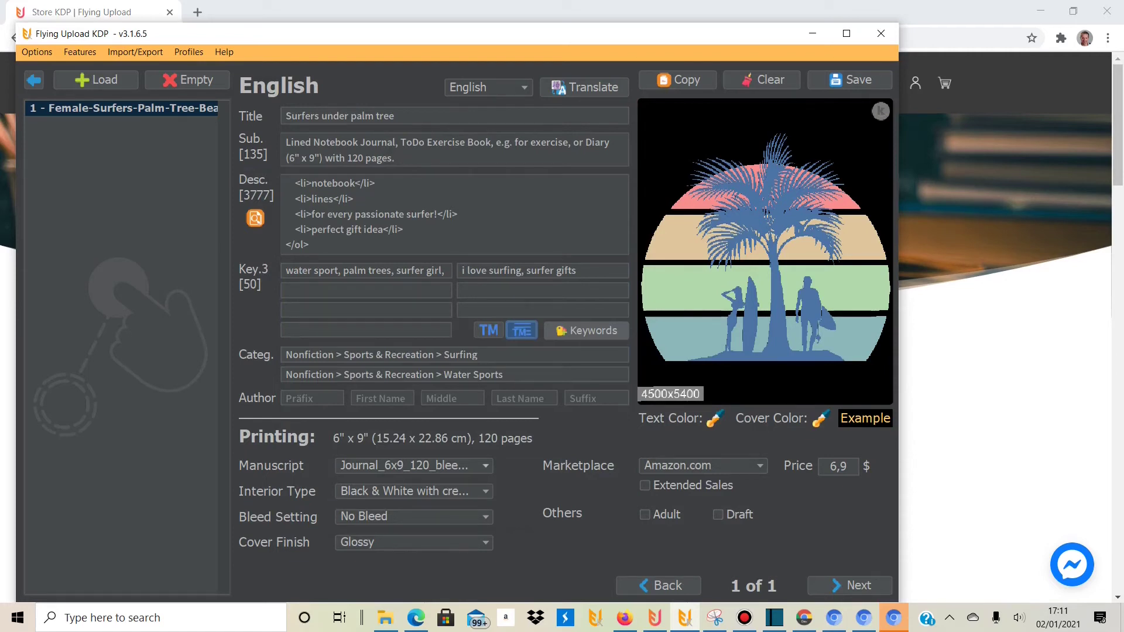
key(Tab)
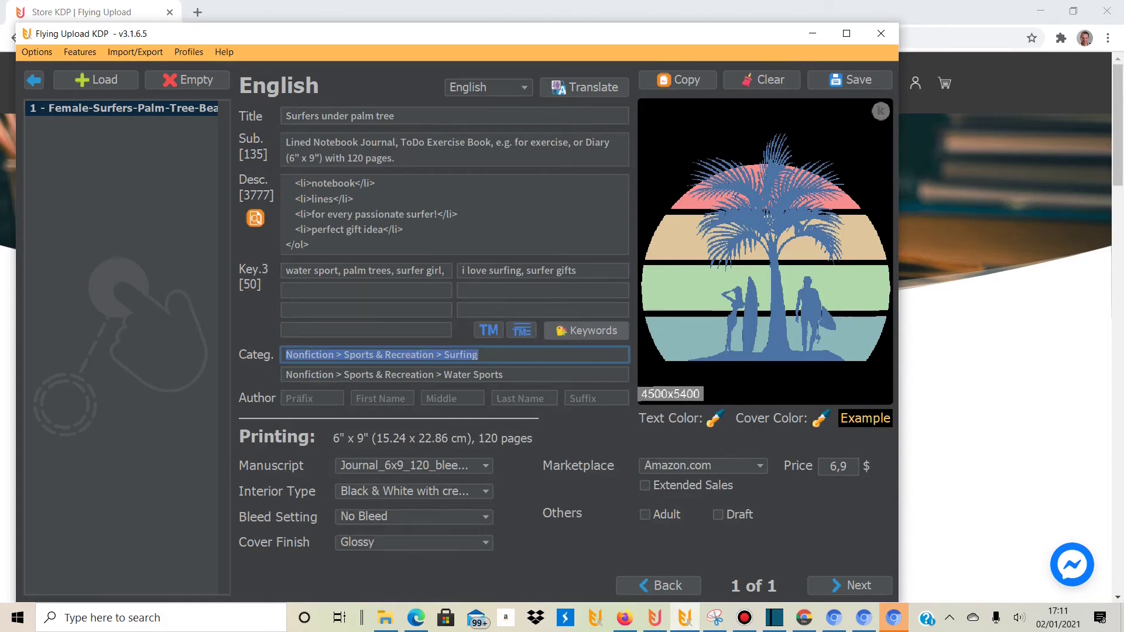
Set the first category to Nonfiction > Sports & Recreation > Surfing by searching 'surfing'
text(surfing)
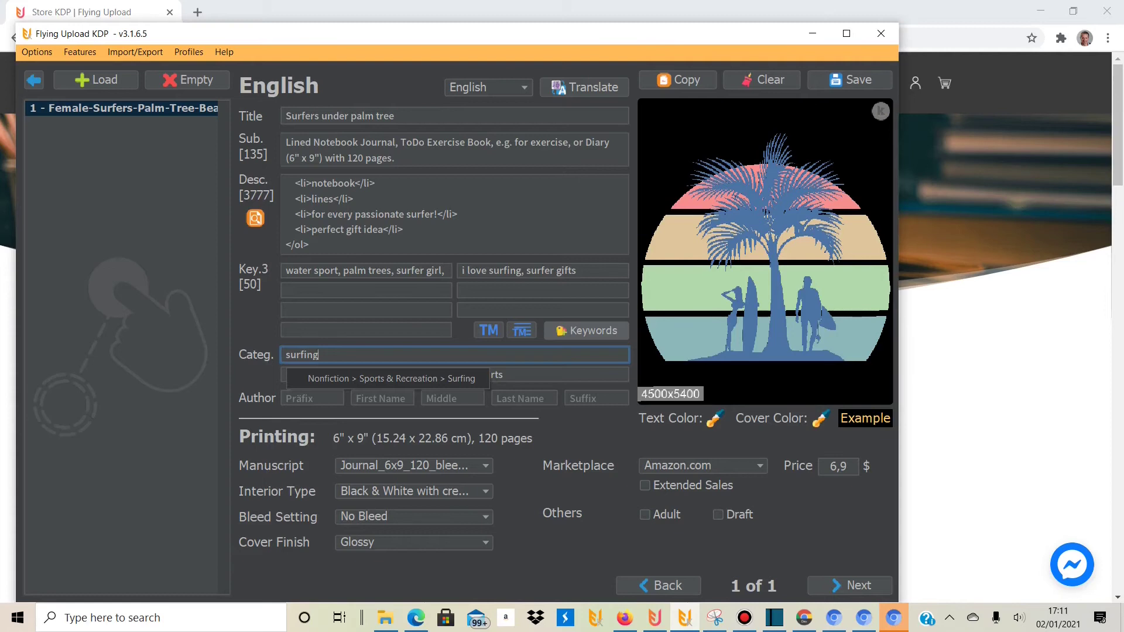
key(Down)
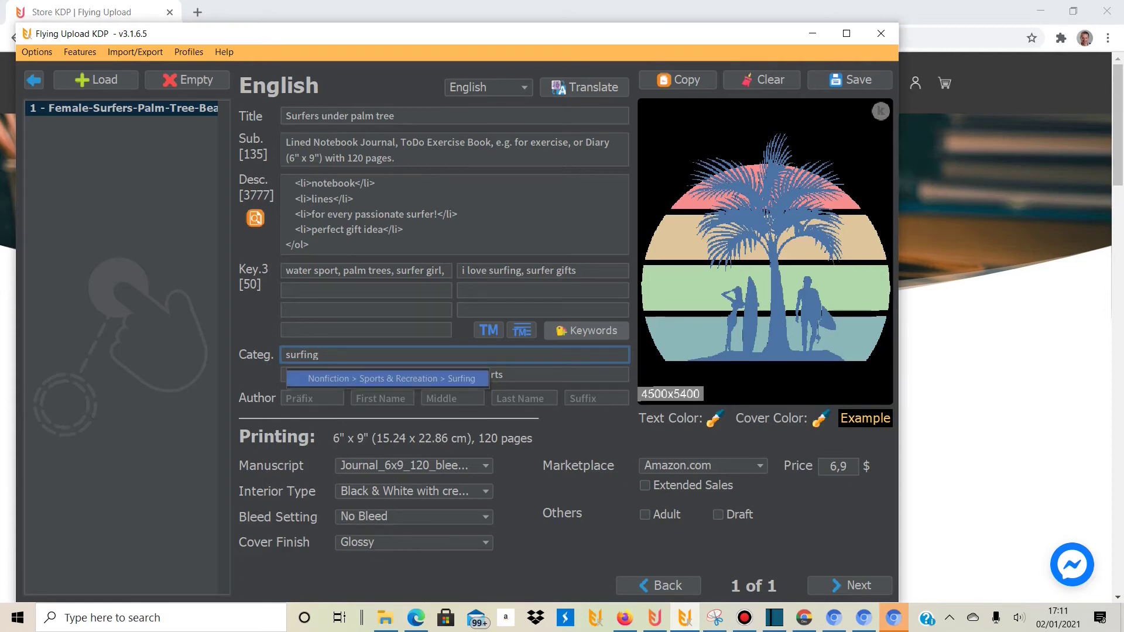
key(Return)
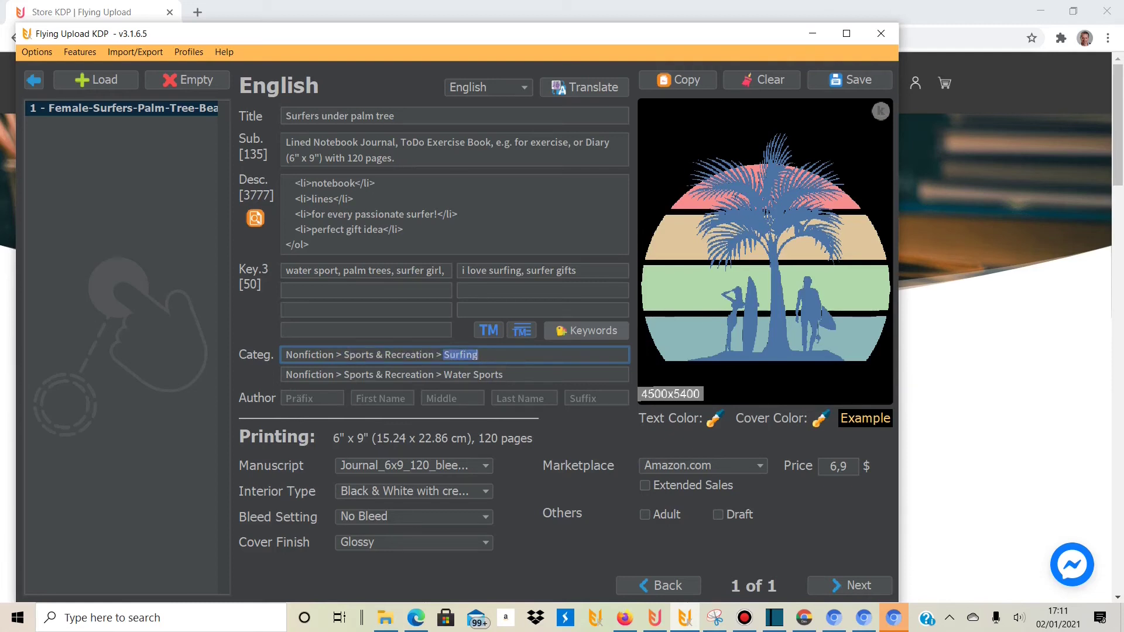
key(Tab)
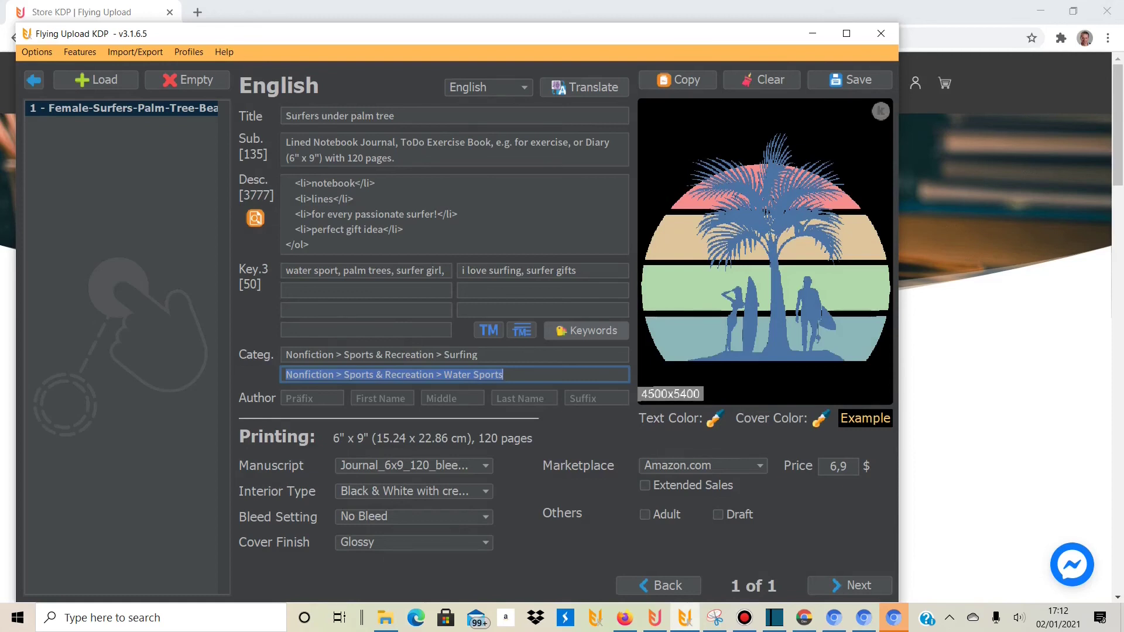
Choose a light peach swatch as the cover text colour and confirm it
click(482, 264)
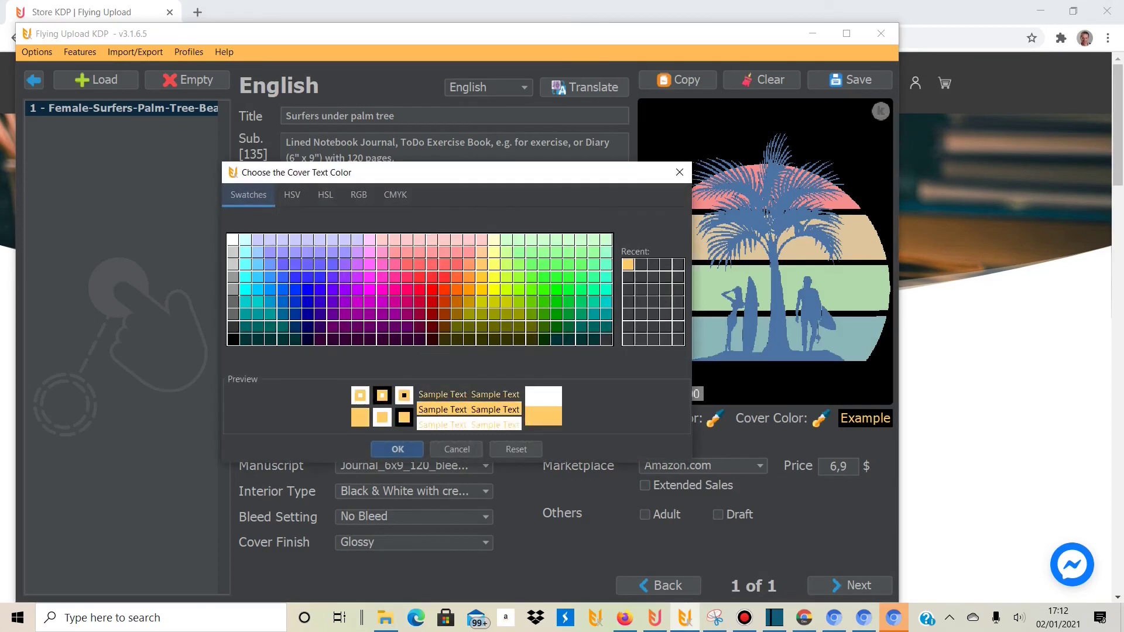
click(482, 252)
key(Return)
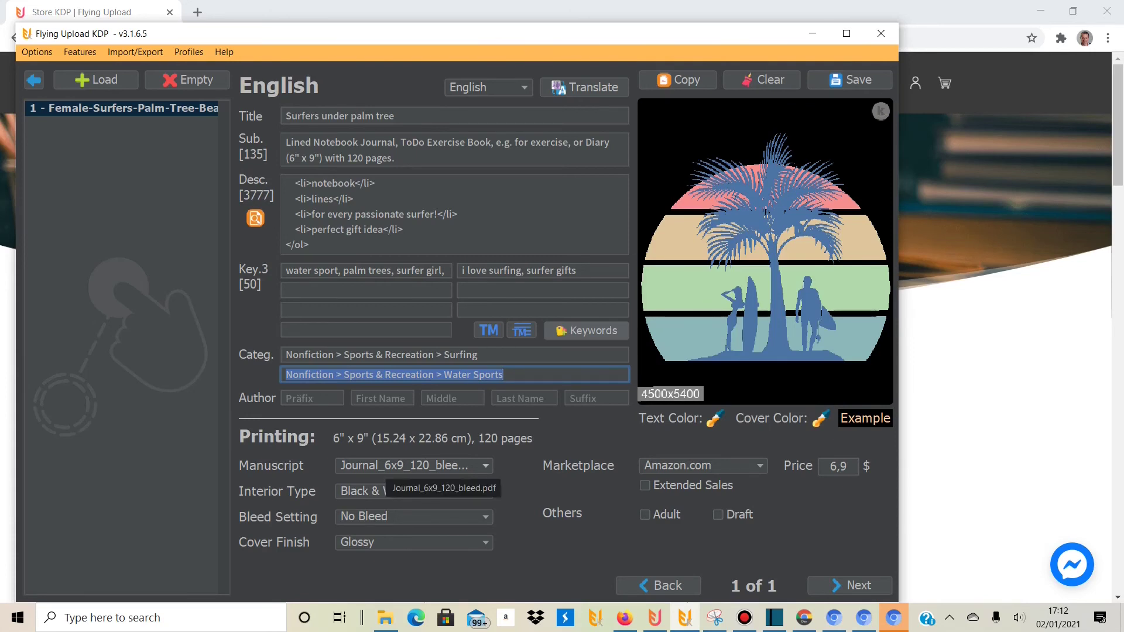
Keep Journal_6x9_120_bleed.pdf as manuscript with black & white interior, then open the Upload screen
click(398, 466)
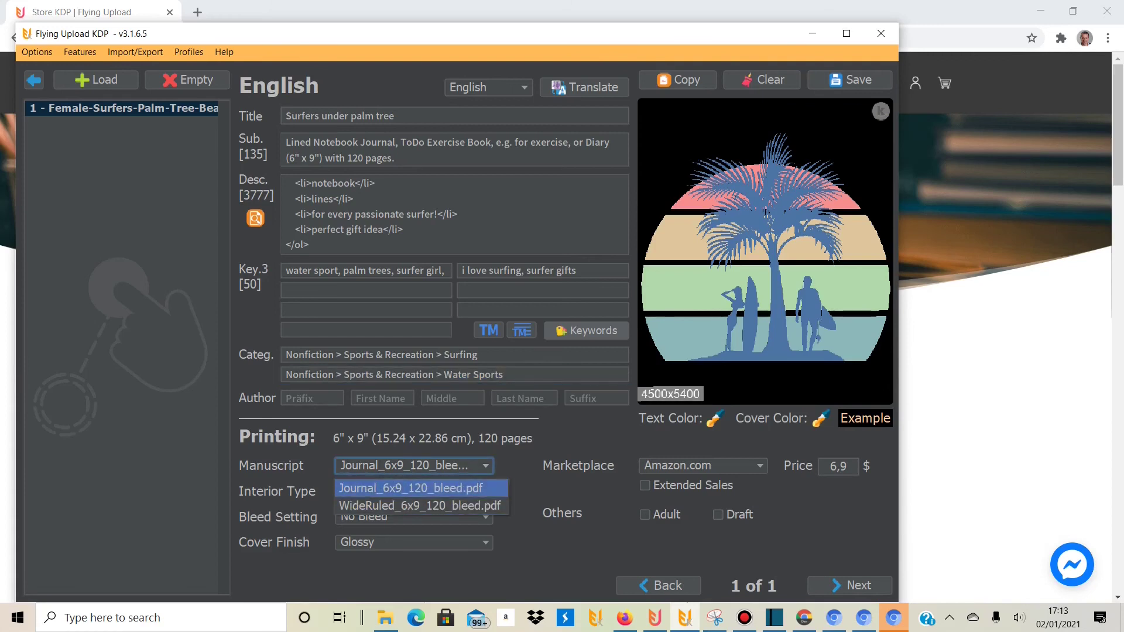
key(Return)
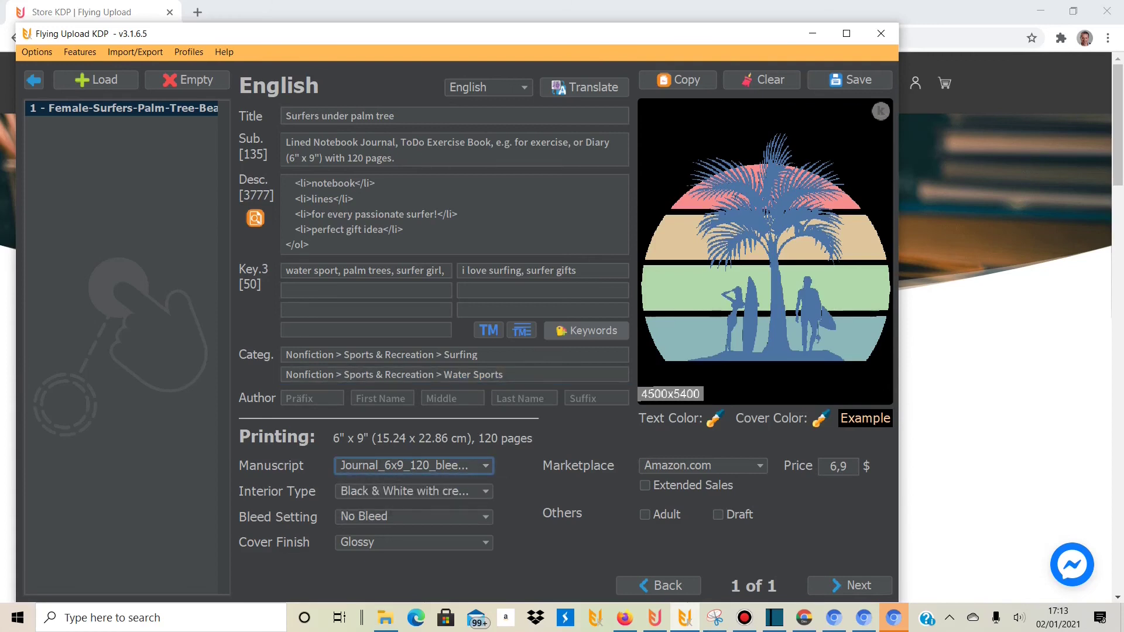
click(410, 492)
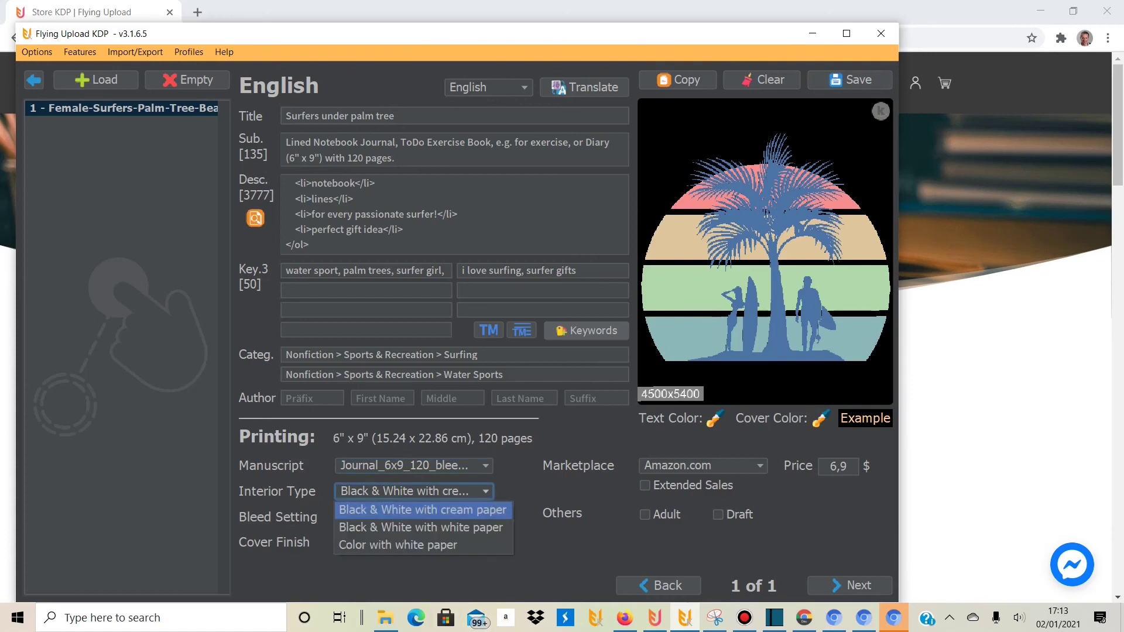
key(Down)
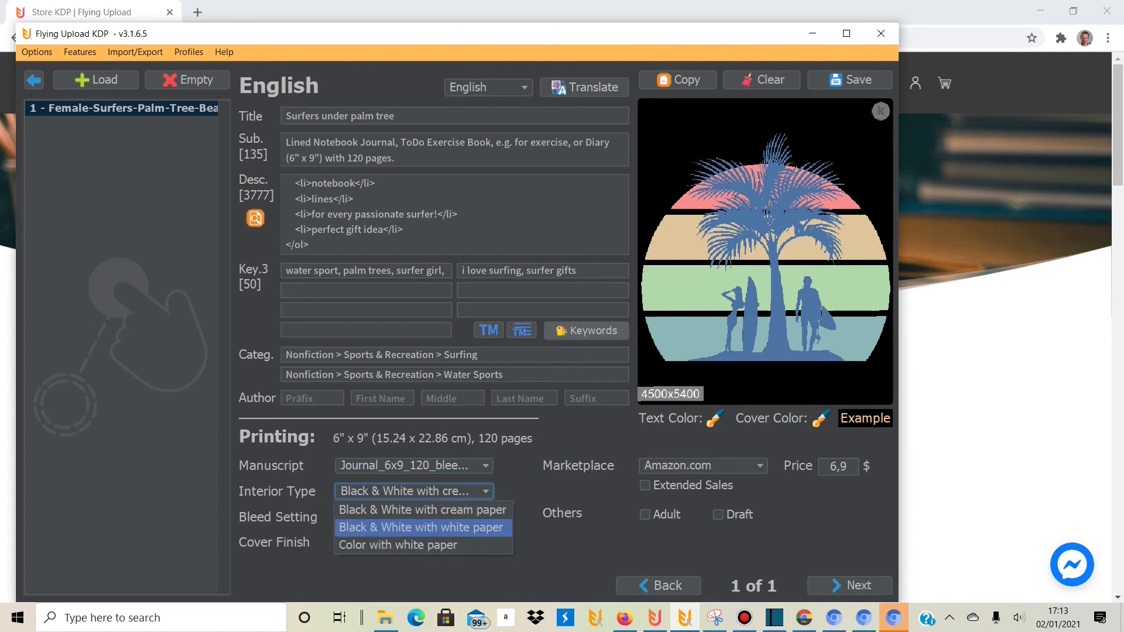
key(Return)
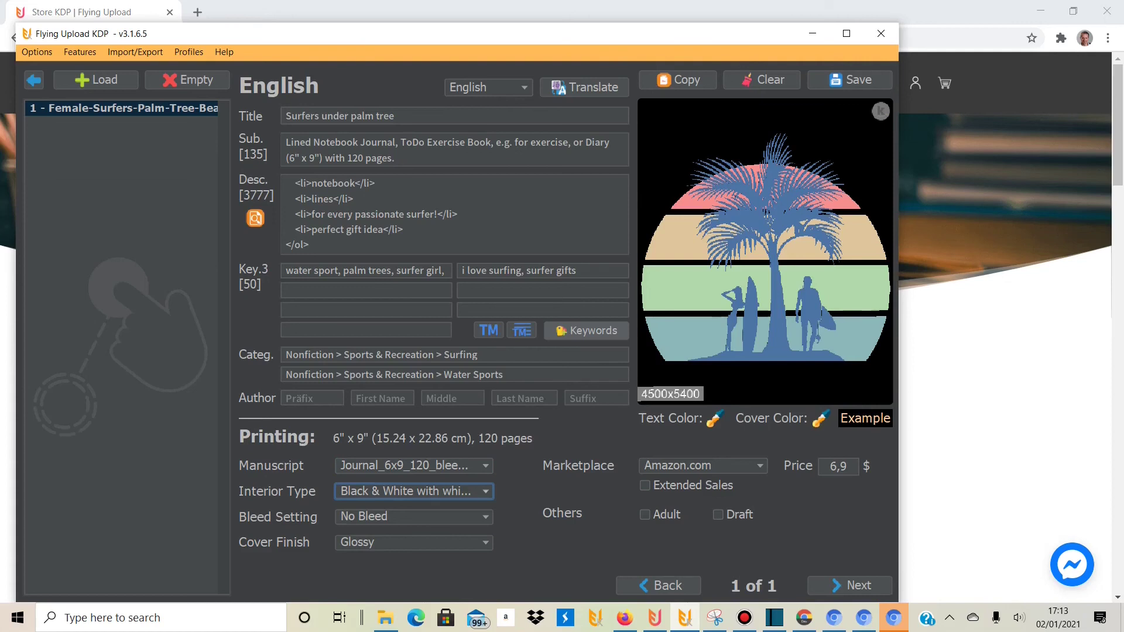
key(alt+Down)
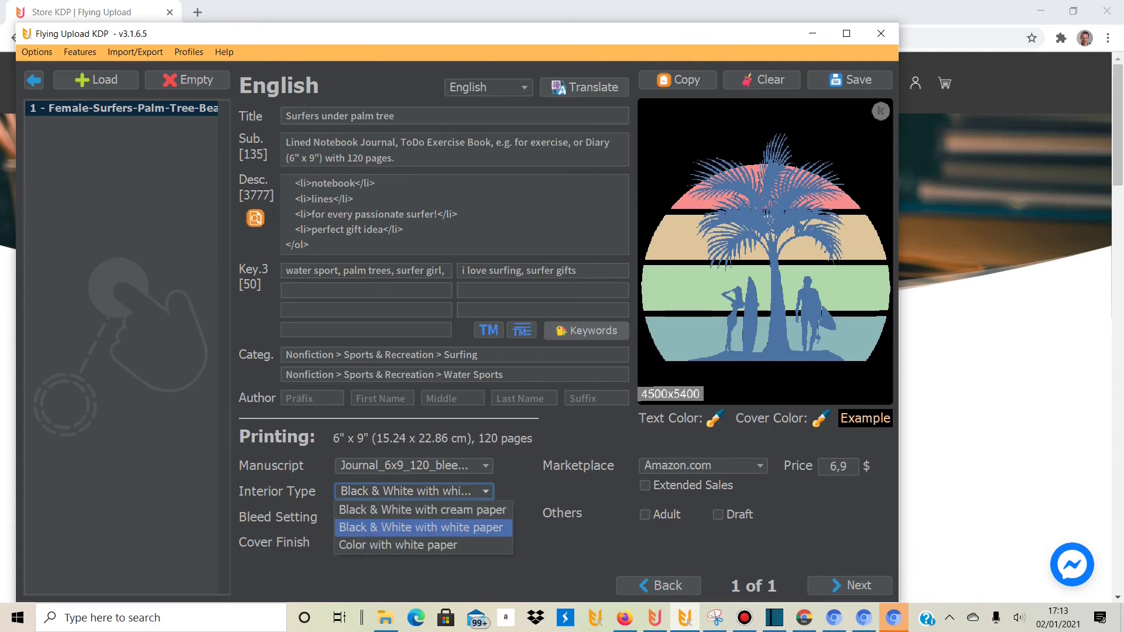
key(Up)
key(Return)
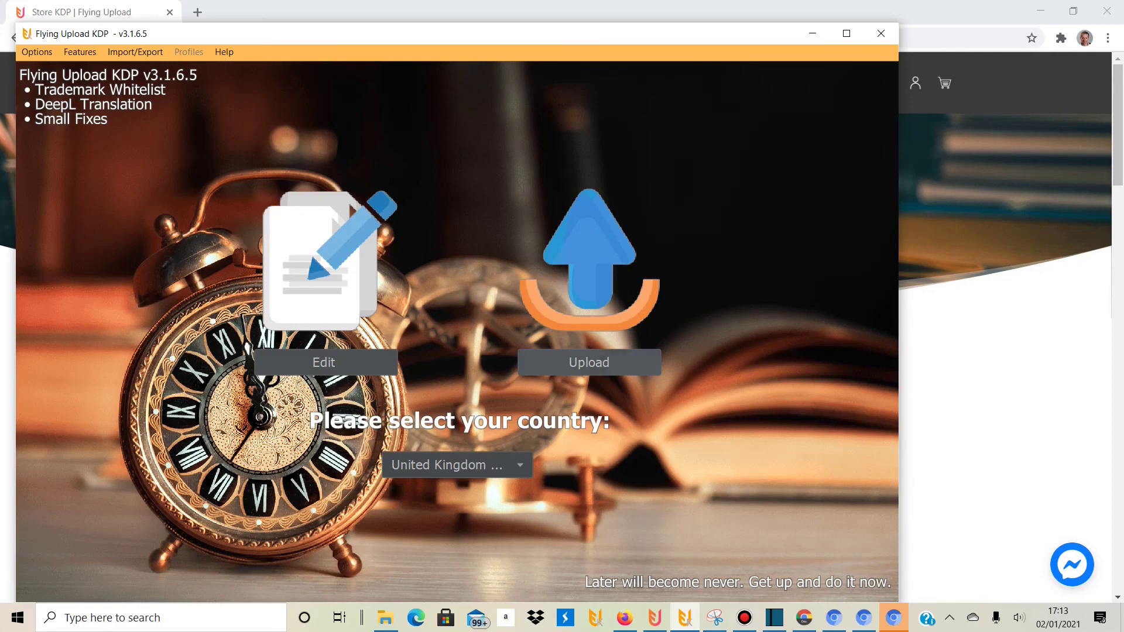
click(656, 368)
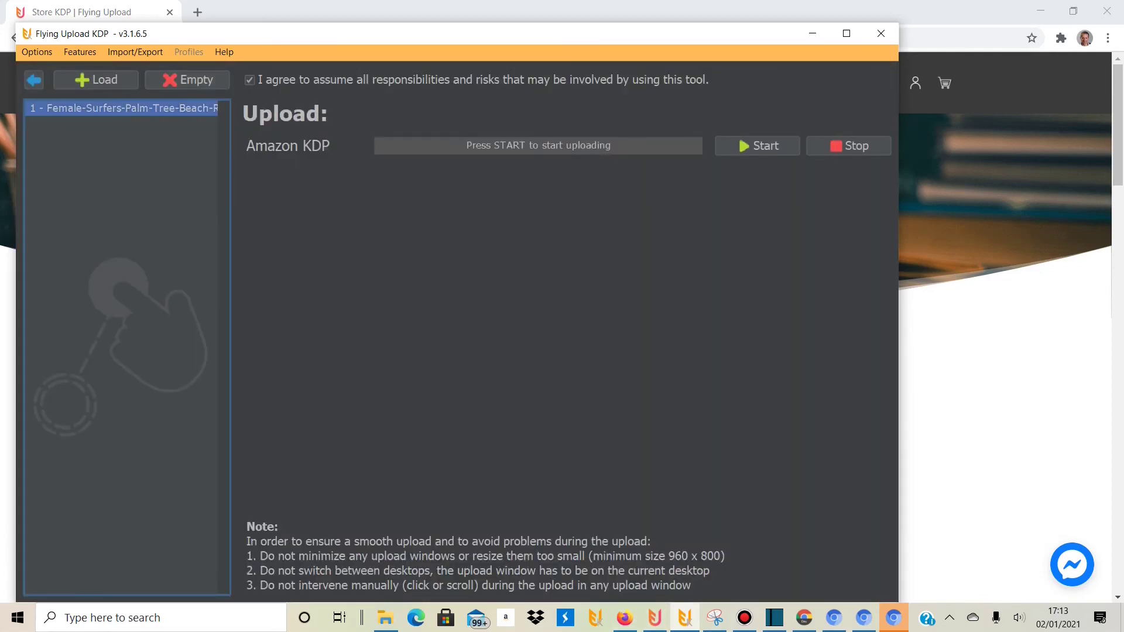